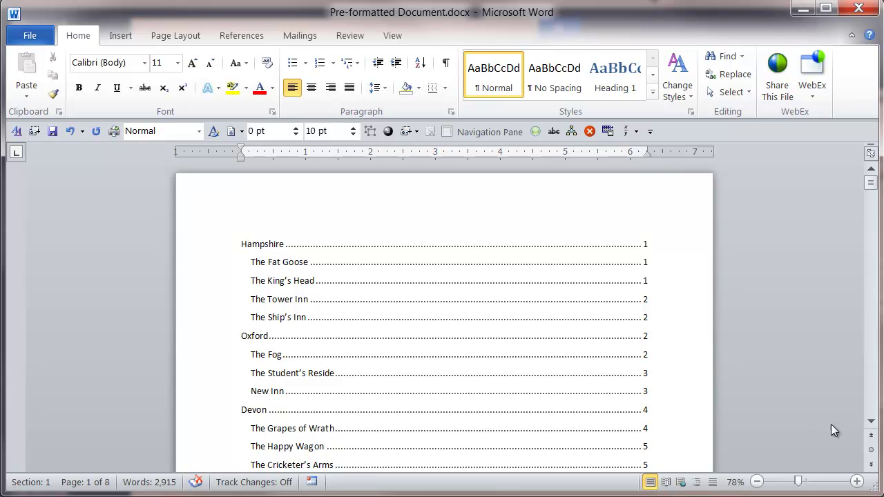
- Check the heading styles used by the Hampshire and The Fat Goose headings
left_click(871, 421)
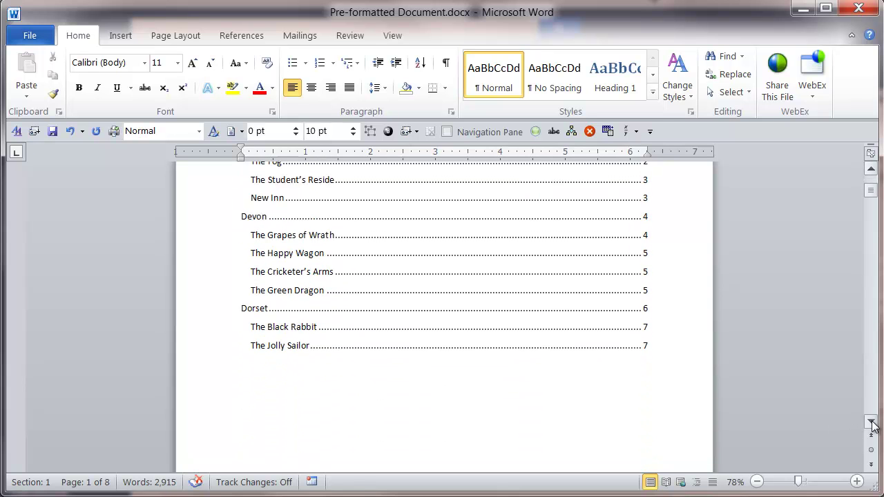
left_click_drag(872, 425, 871, 422)
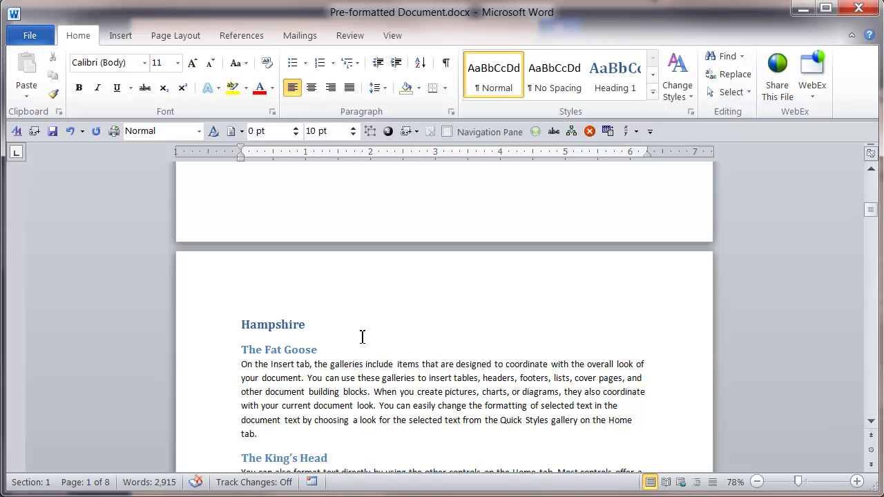
left_click(251, 324)
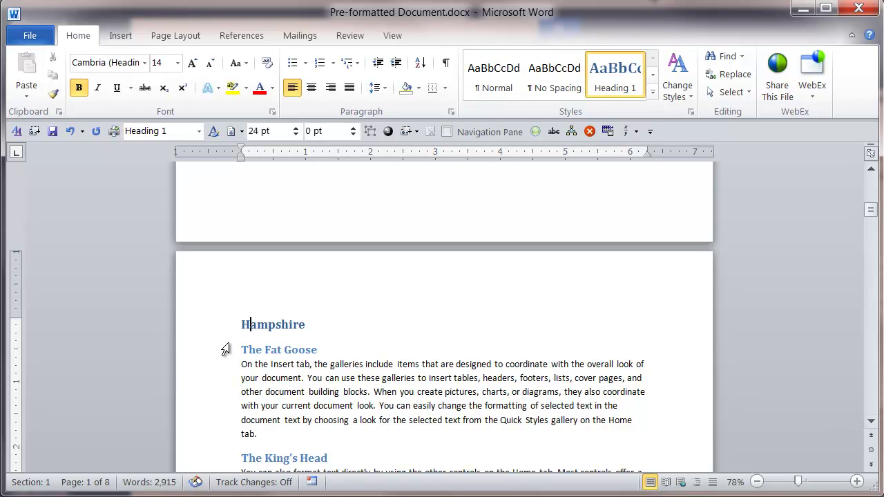
left_click(212, 331)
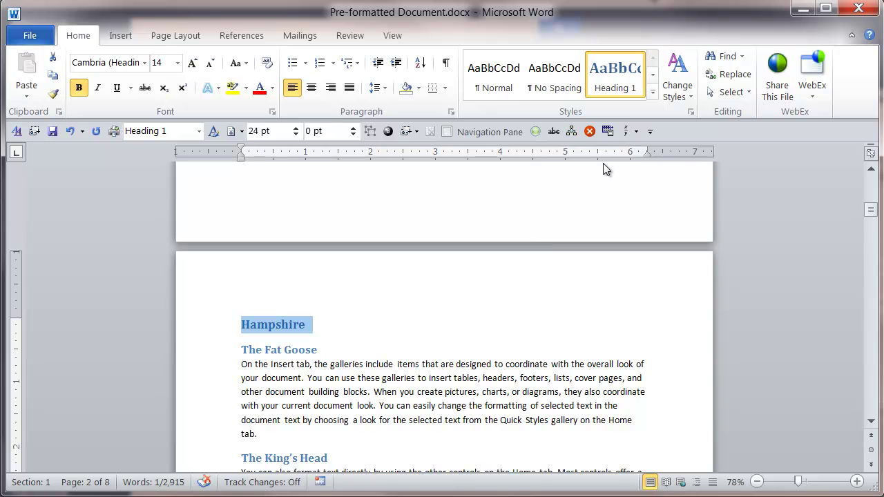
left_click(200, 353)
left_click(652, 77)
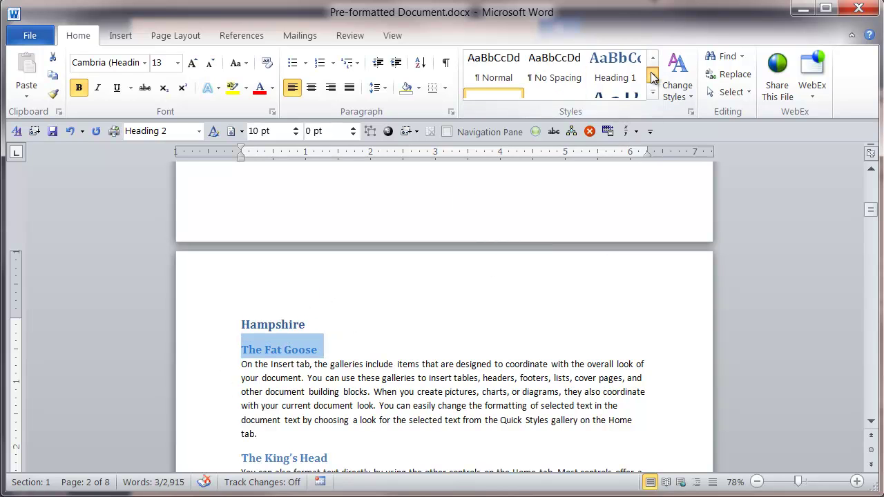
left_click(344, 379)
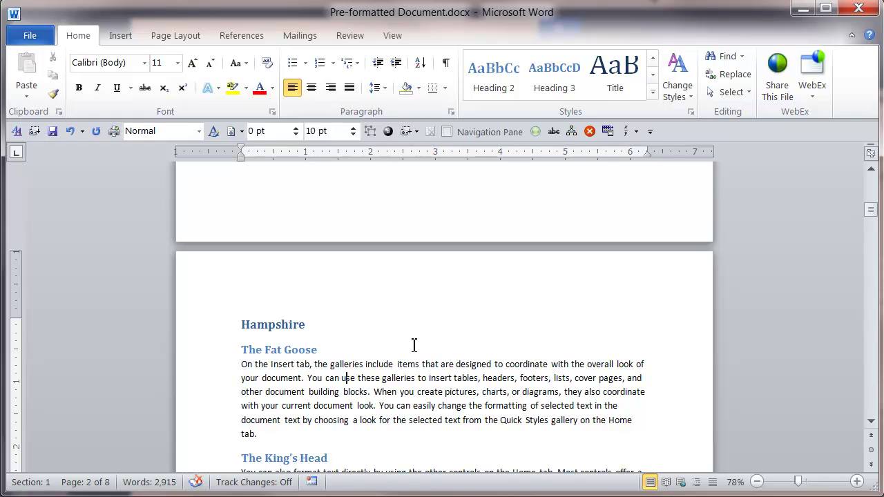
- Add a new line 'TNA' after the final paragraph, formatted 12 pt bold
left_click_drag(869, 211, 870, 388)
left_click(325, 326)
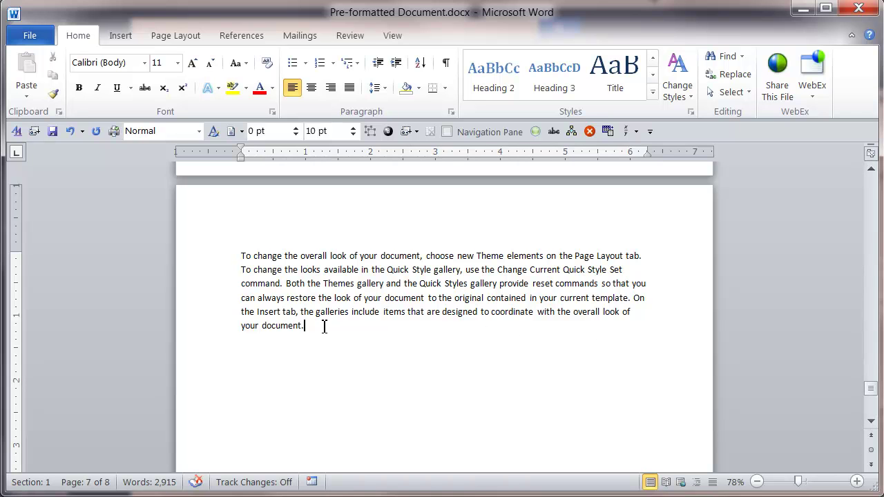
key("Return")
type("TNA")
left_click(211, 349)
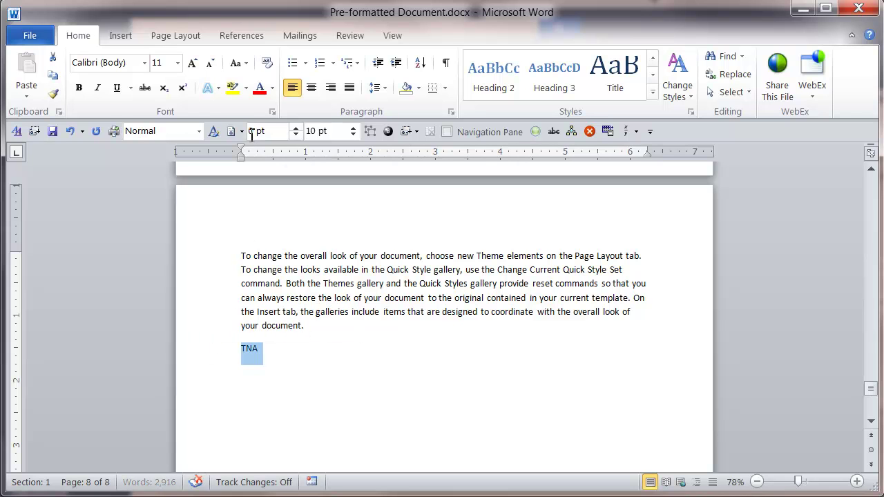
left_click(191, 63)
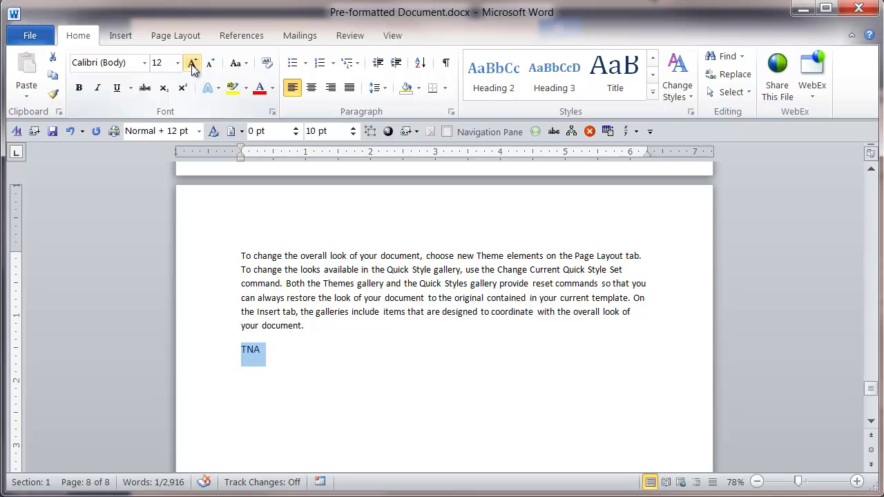
left_click(79, 88)
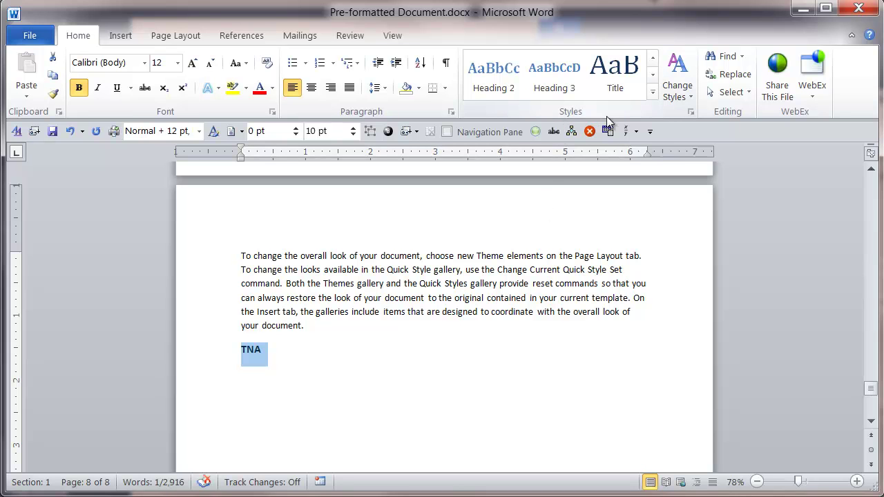
- Open the Styles pane and start a new style from the TNA line's formatting
left_click(690, 113)
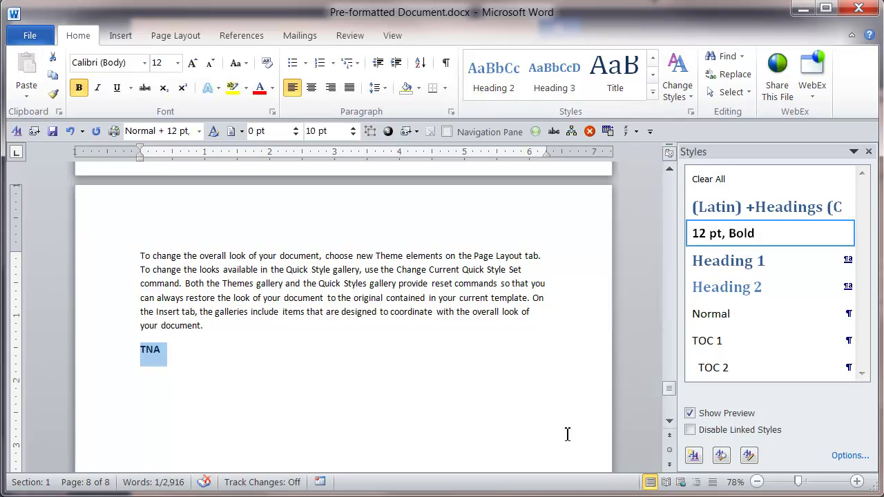
left_click(694, 456)
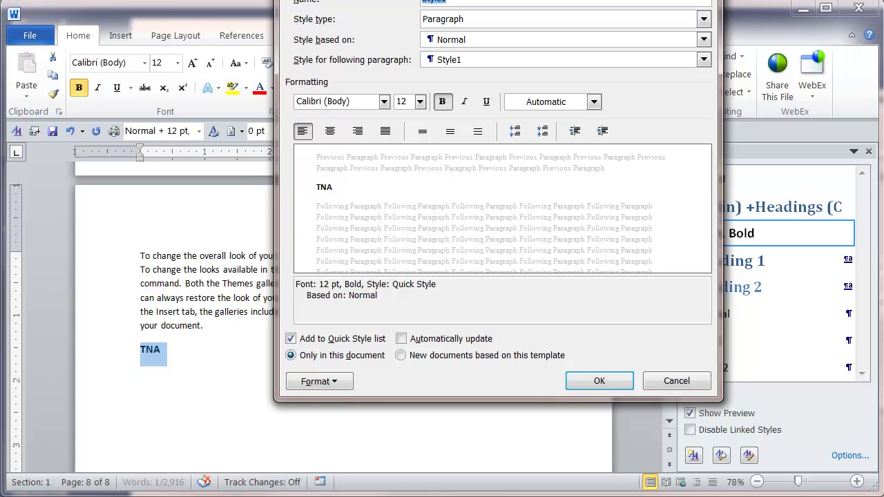
- Name the style 'Appendix Style1' and make Normal the following-paragraph style
left_click_drag(500, 1, 474, 31)
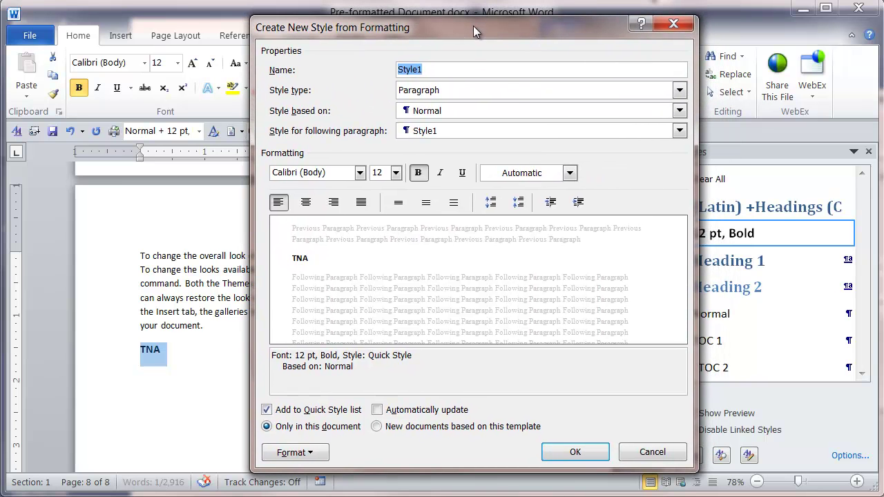
left_click(400, 70)
type("Append")
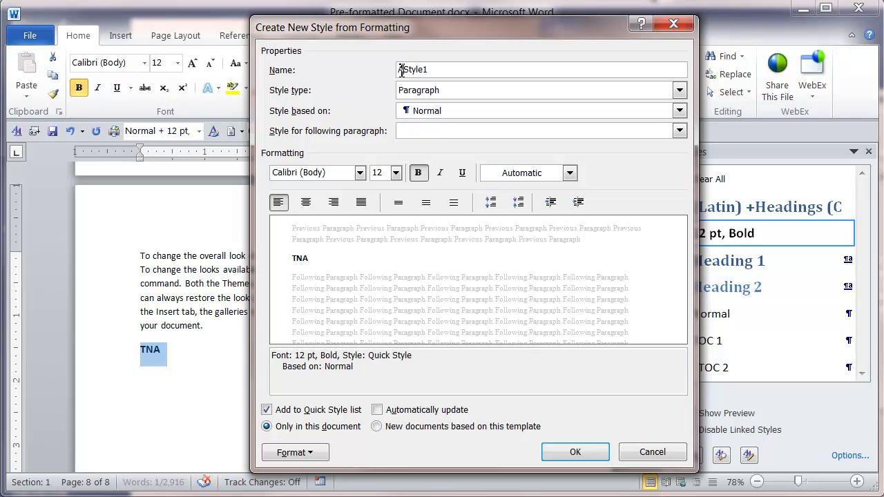
type("ix")
left_click(680, 130)
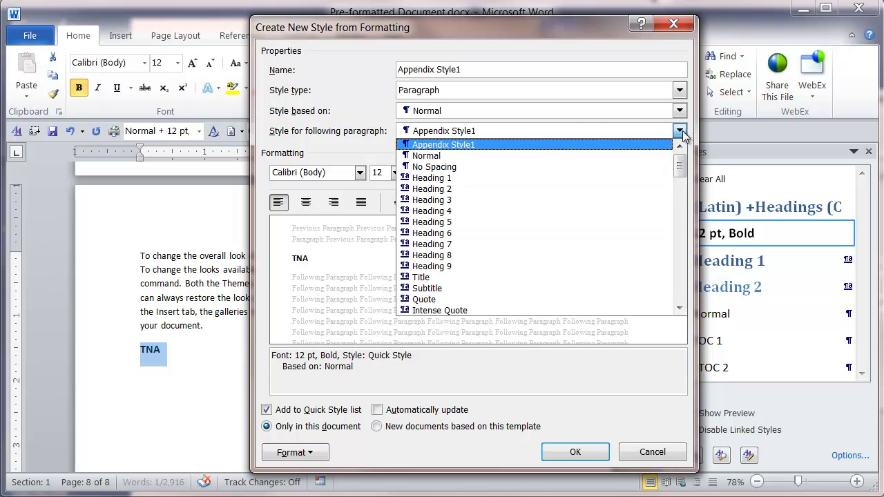
left_click(429, 155)
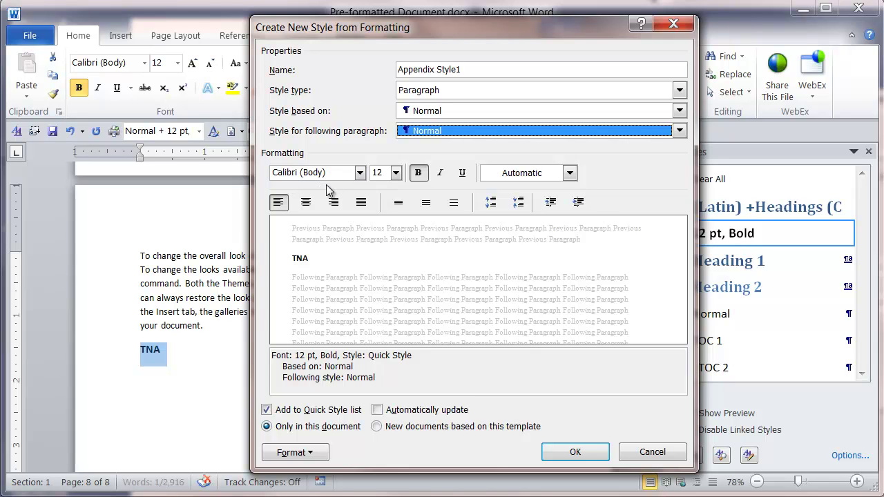
- Set the style's font to Cambria (Headings) and turn on All caps
left_click(360, 174)
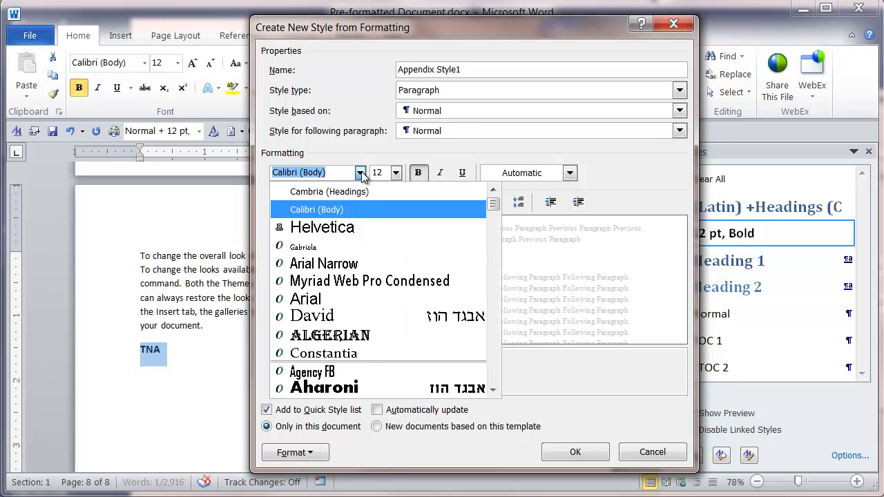
left_click(332, 192)
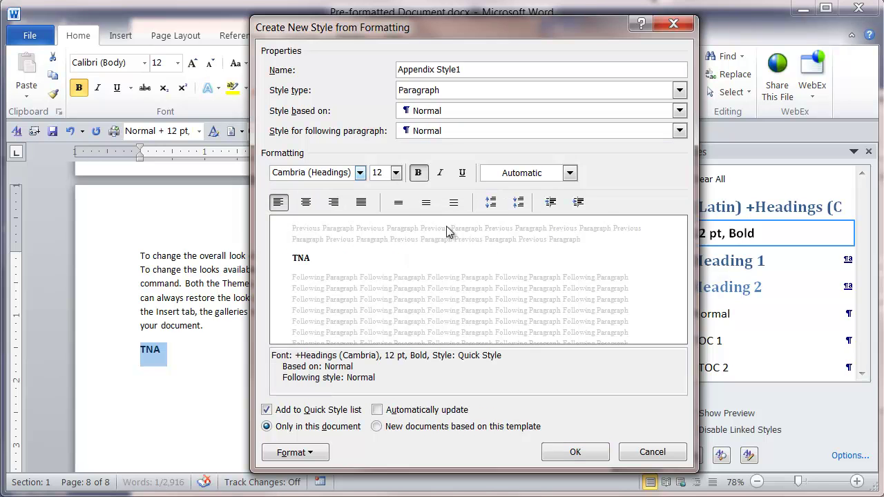
left_click(299, 456)
left_click(302, 474)
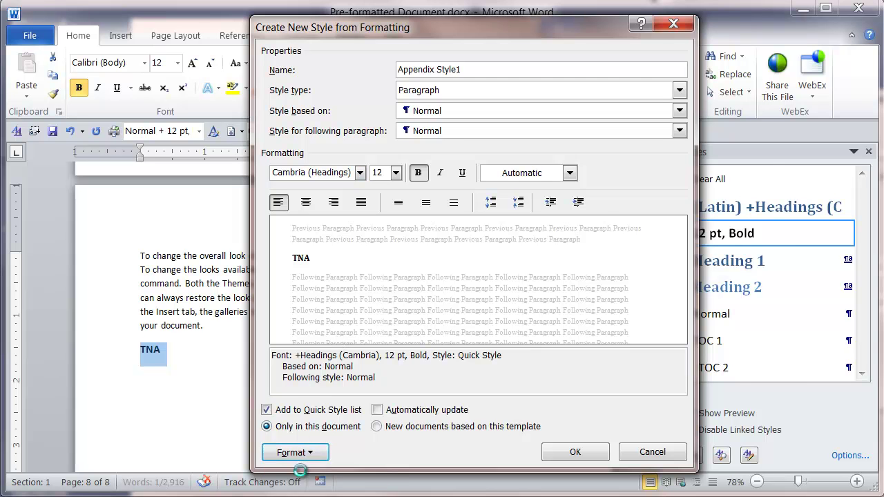
left_click(578, 270)
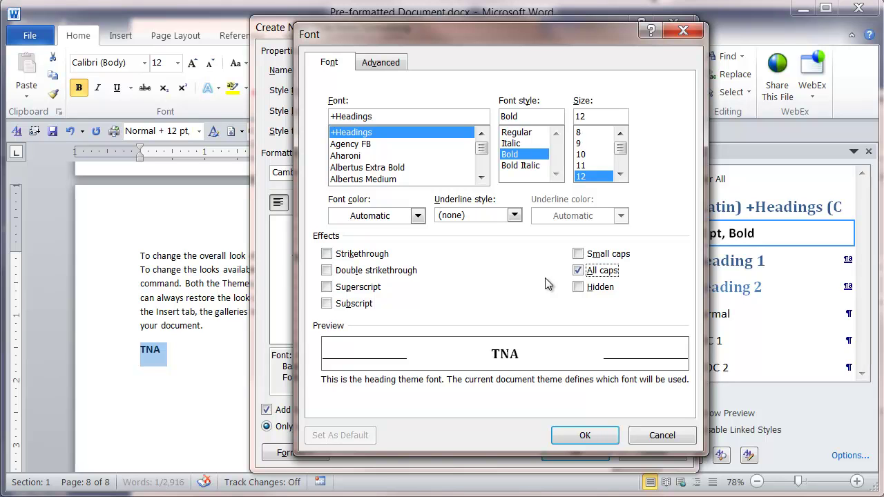
left_click(589, 442)
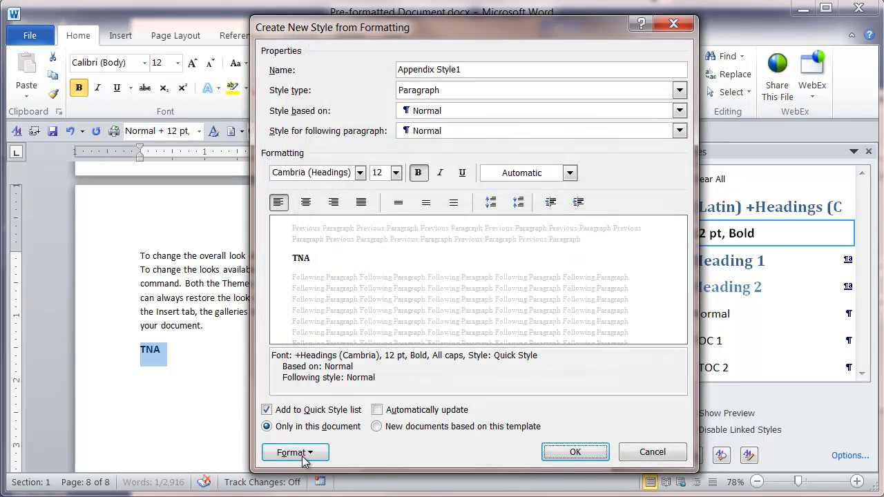
- Enable 'Page break before' in the style's Line and Page Breaks settings
left_click(304, 456)
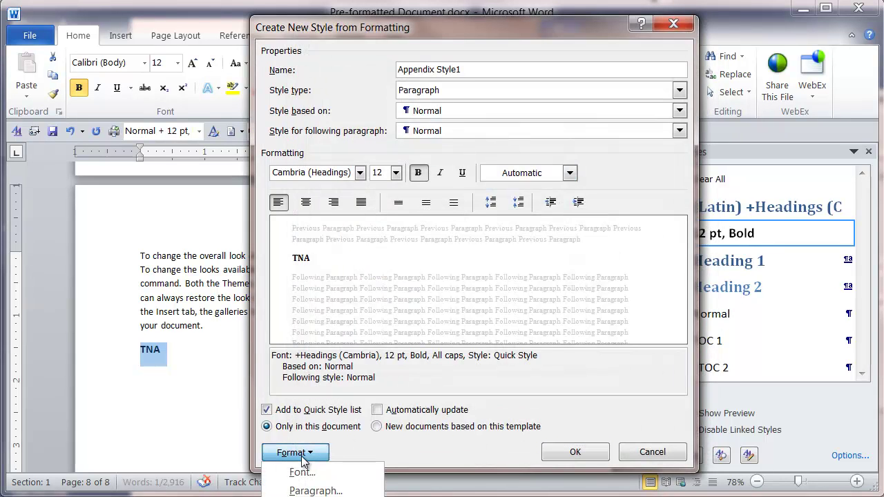
left_click(310, 491)
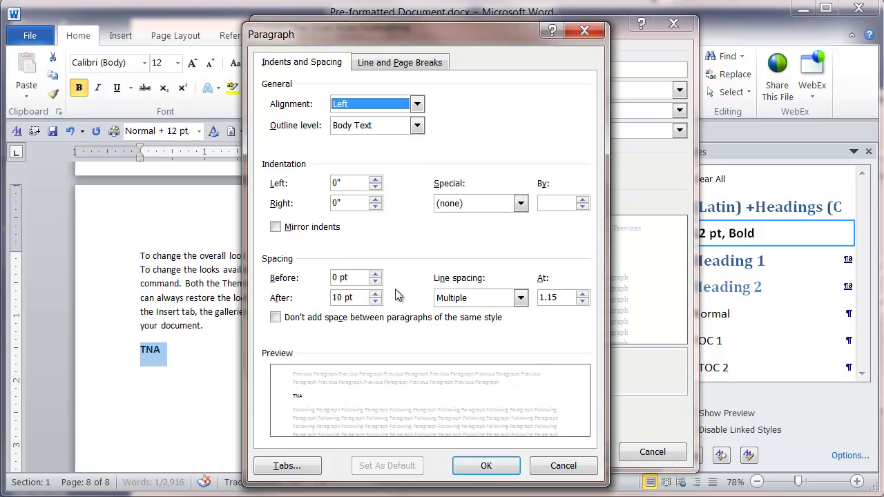
left_click(376, 63)
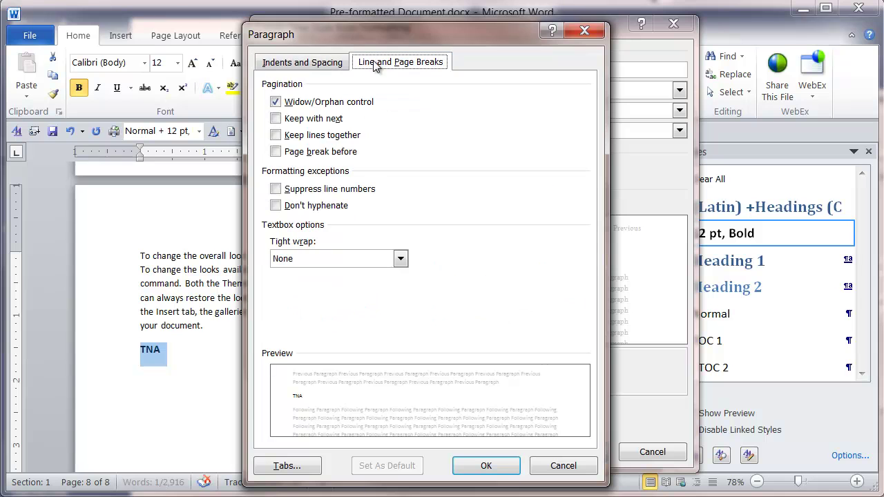
left_click(276, 152)
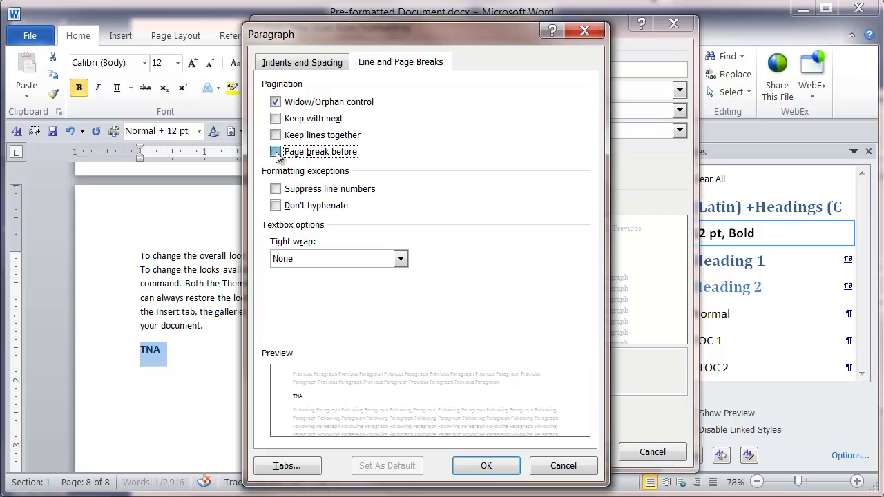
left_click(487, 466)
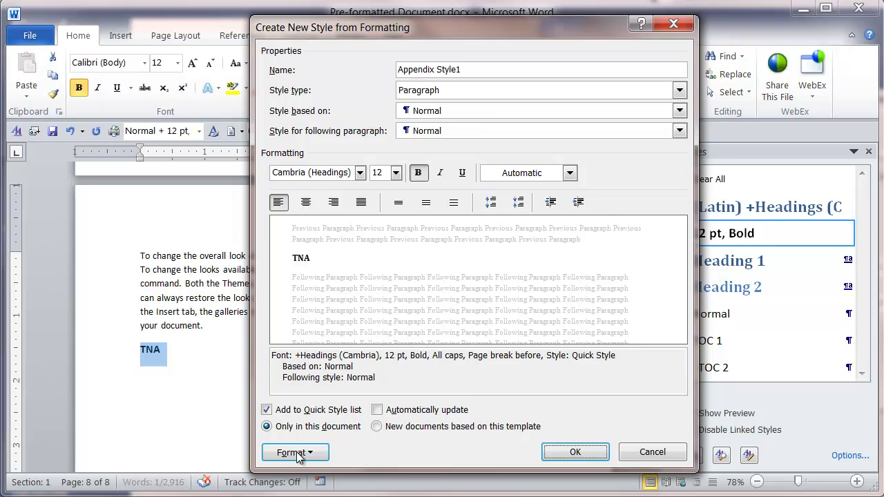
- Define a custom number format 'Appendix 1, 2, 3' for the style
left_click(299, 455)
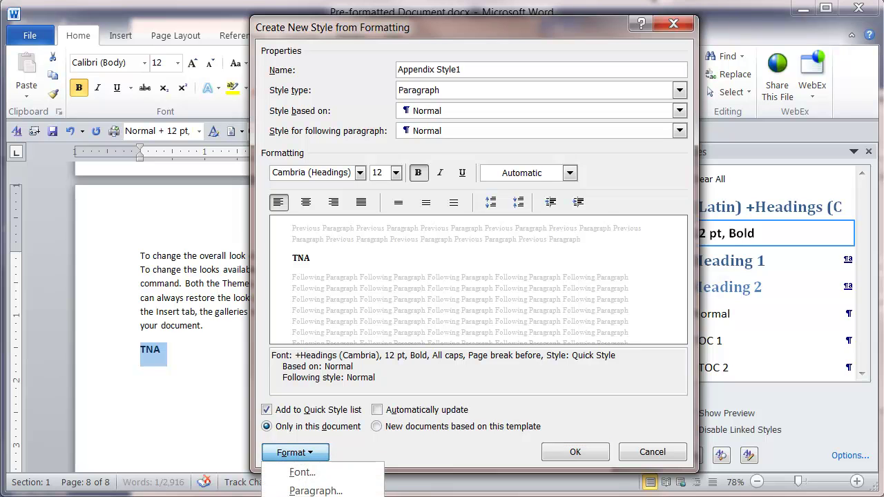
key("n")
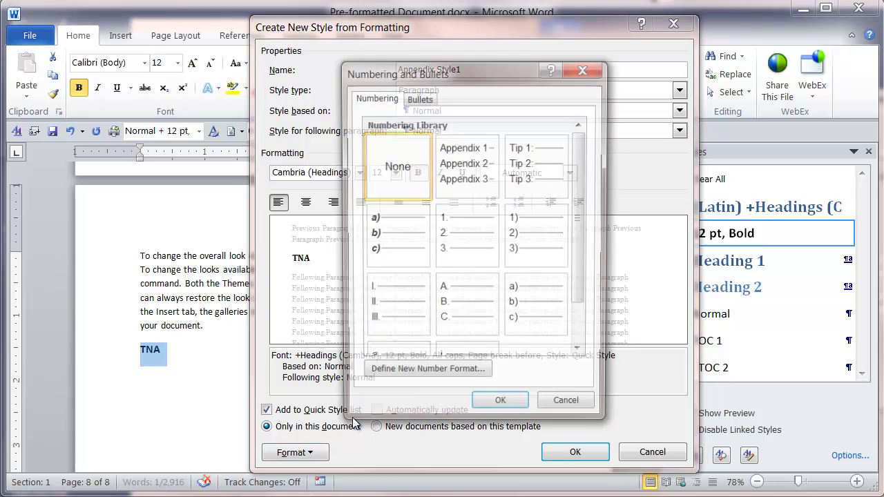
left_click_drag(489, 74, 524, 78)
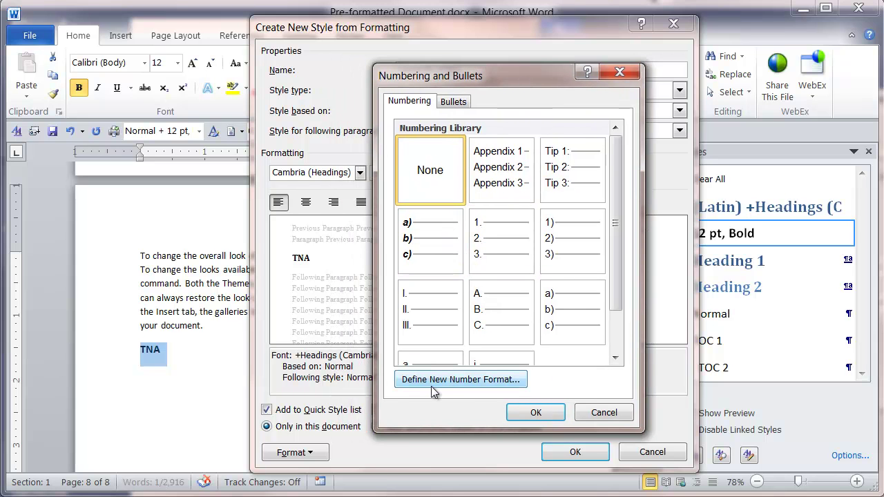
left_click(456, 387)
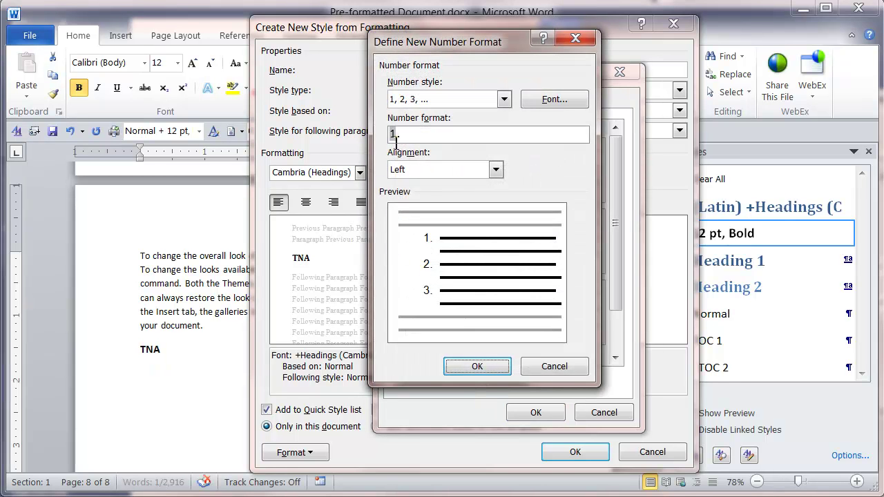
left_click(407, 134)
type("Appendix")
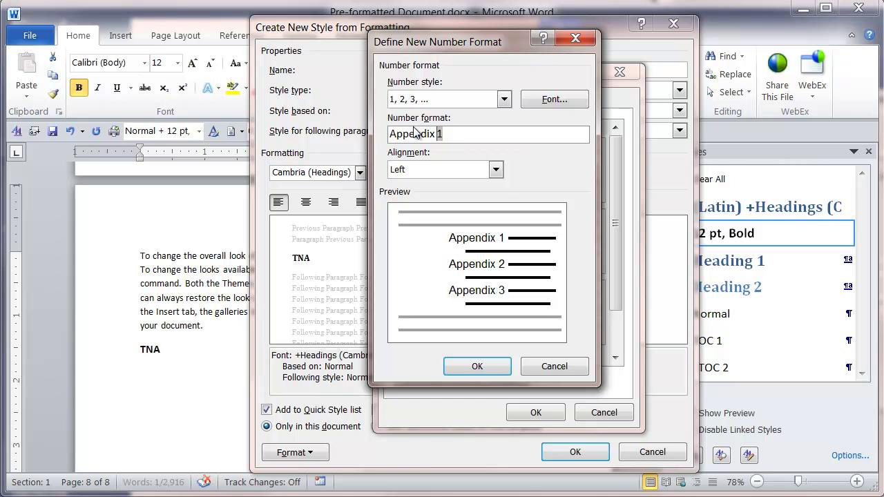
left_click(484, 368)
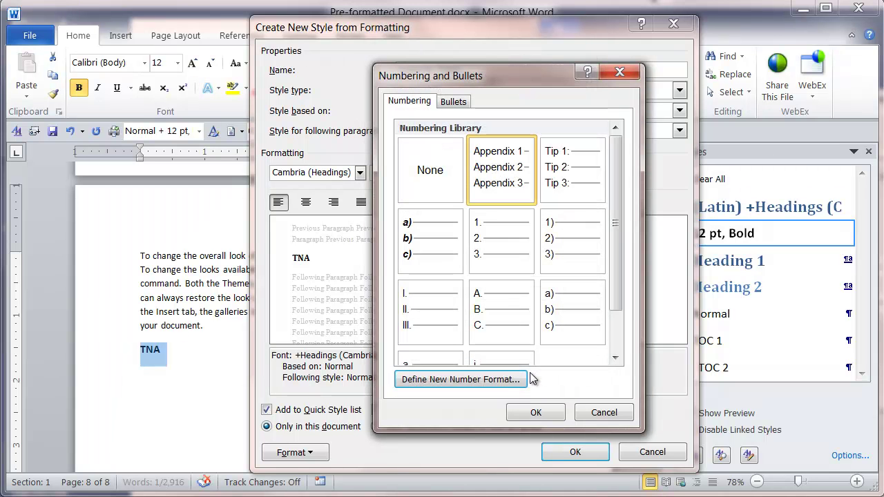
left_click(534, 412)
- Create Appendix Style1 and add a 'Text goes here' line below the TNA heading
left_click(574, 452)
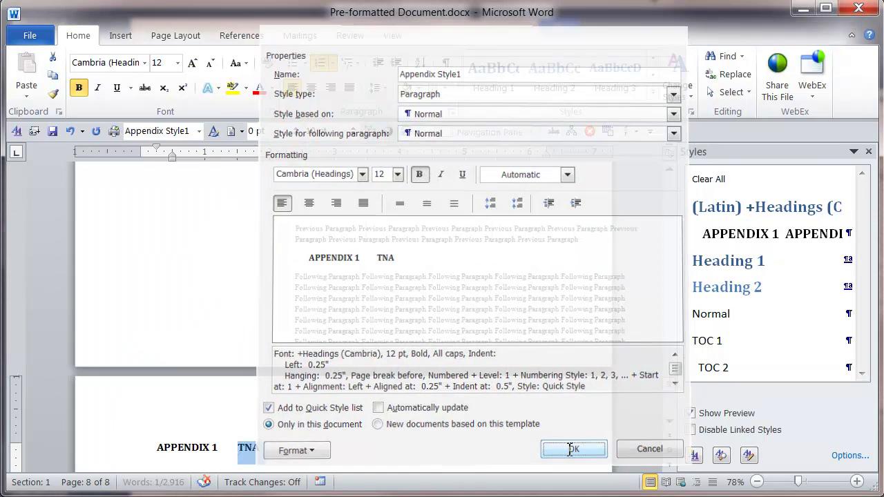
scroll(329, 359, "down", 1)
scroll(329, 359, "down", 1)
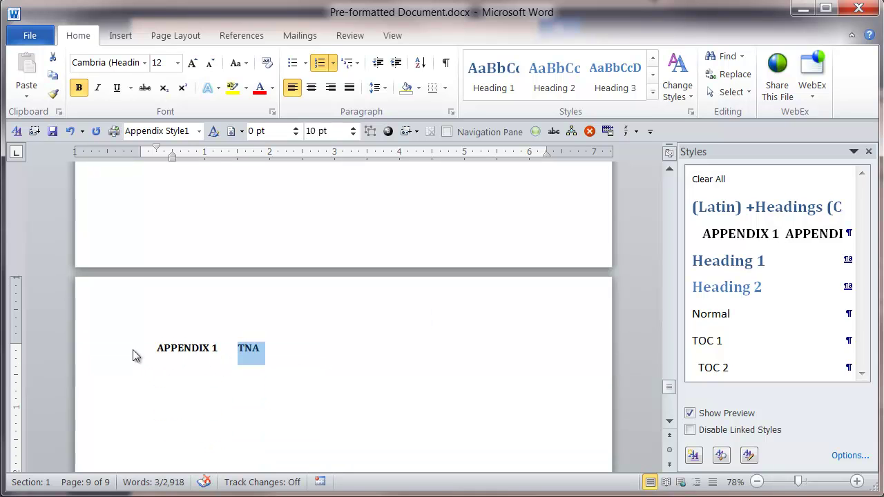
left_click(281, 349)
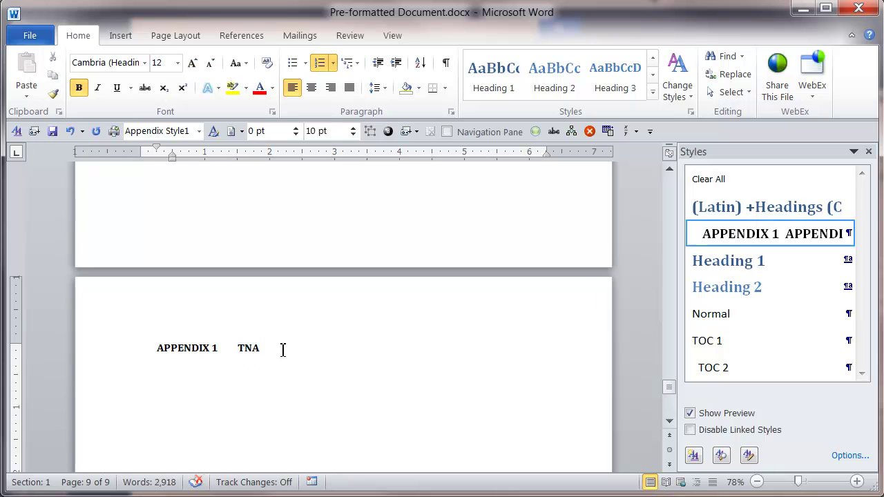
key("Return")
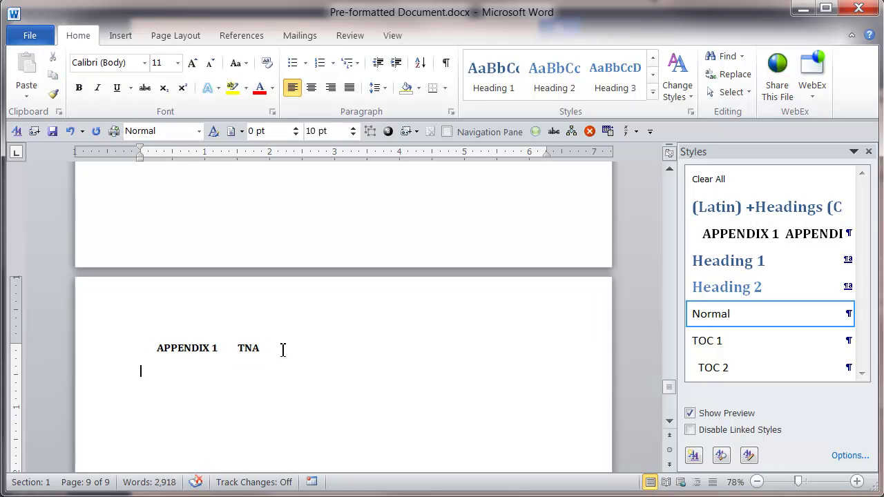
type("Text goes")
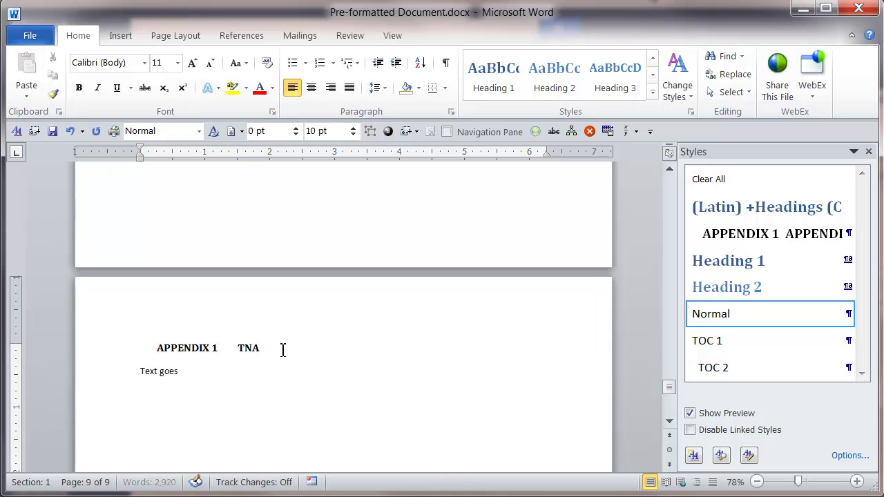
type("here")
- Add a 'Delivery' line and apply Appendix Style1 to it
key("Return")
type("Delivery")
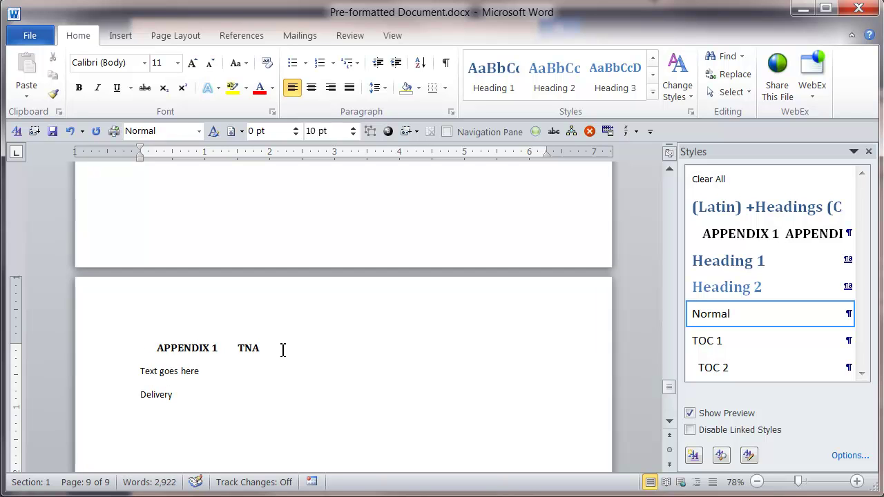
left_click(107, 402)
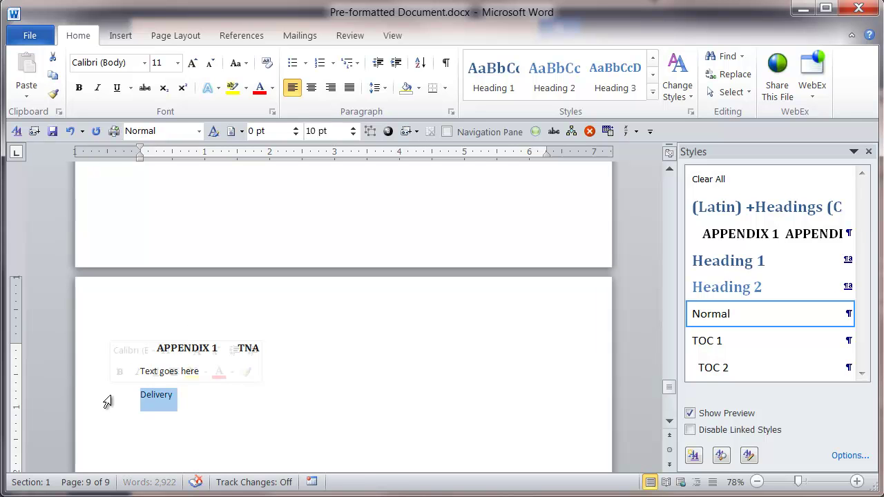
left_click(764, 239)
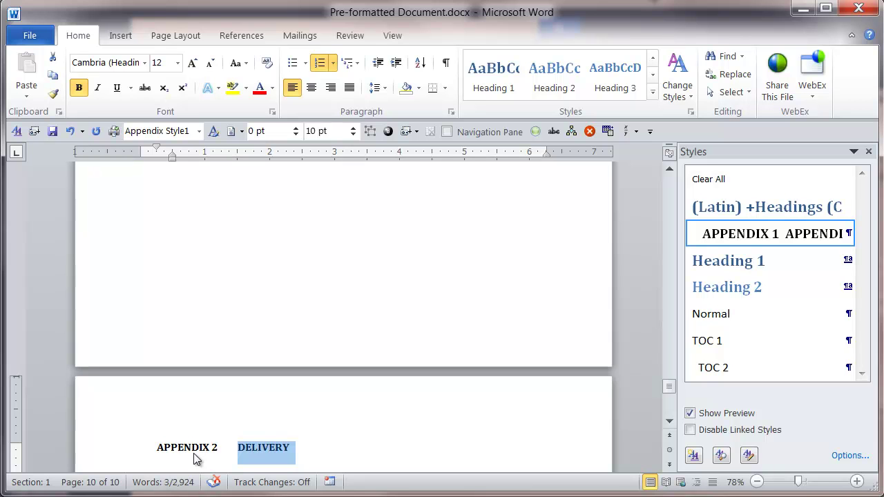
- Update the entire table of contents
left_click_drag(669, 388, 670, 189)
right_click(296, 256)
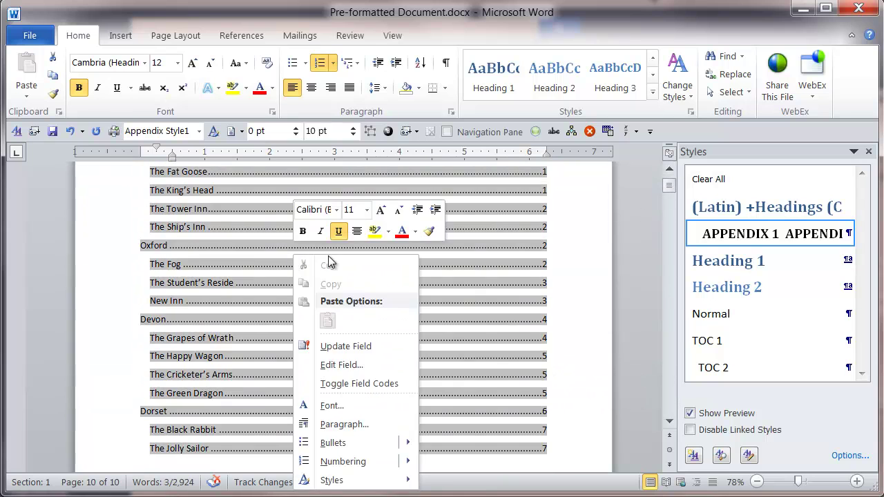
left_click(322, 346)
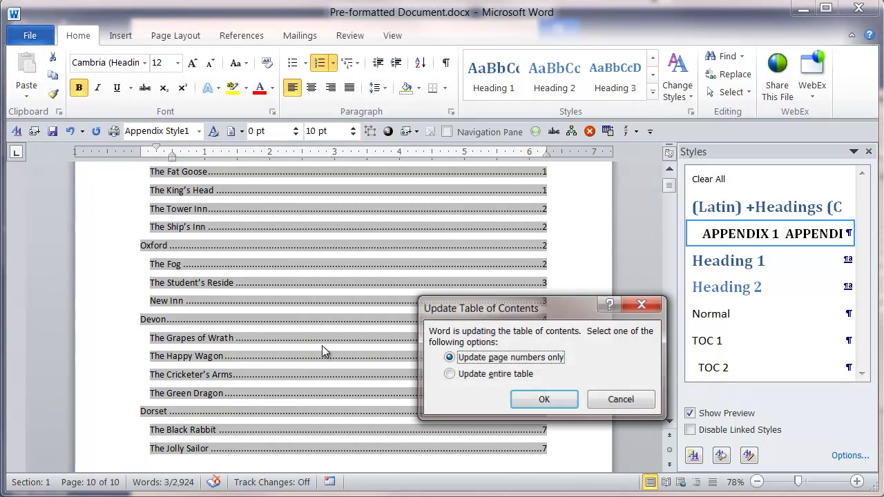
left_click(451, 375)
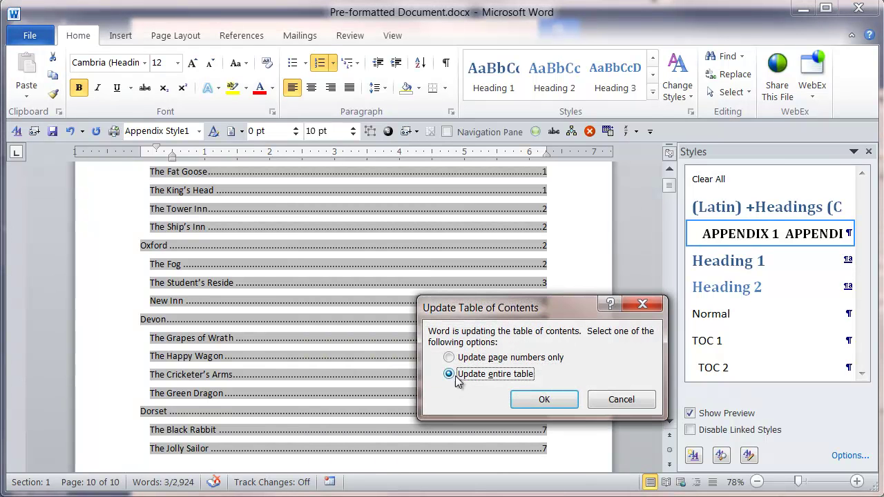
left_click(564, 400)
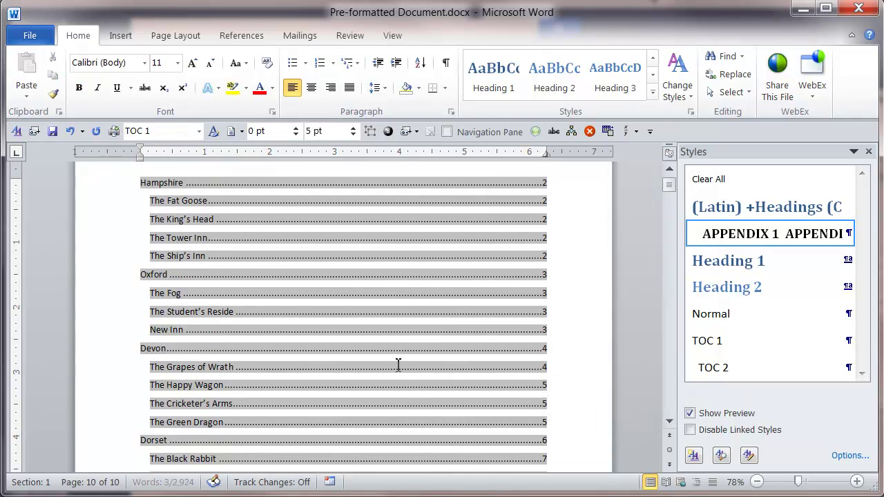
scroll(395, 363, "down", 5)
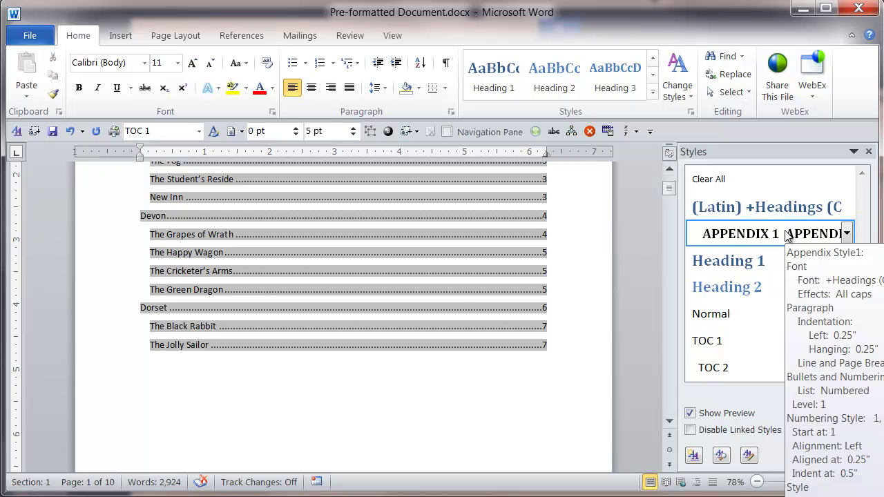
- Modify Appendix Style1 so its paragraphs use outline Level 1
right_click(765, 237)
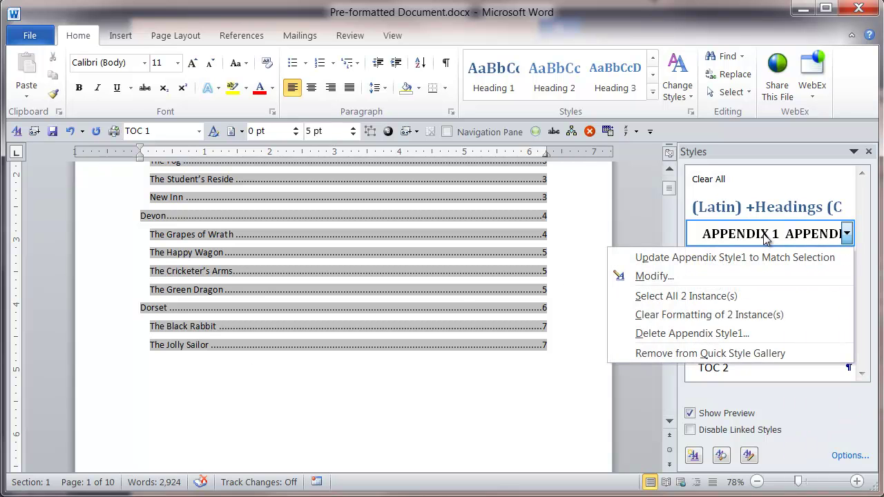
left_click(676, 275)
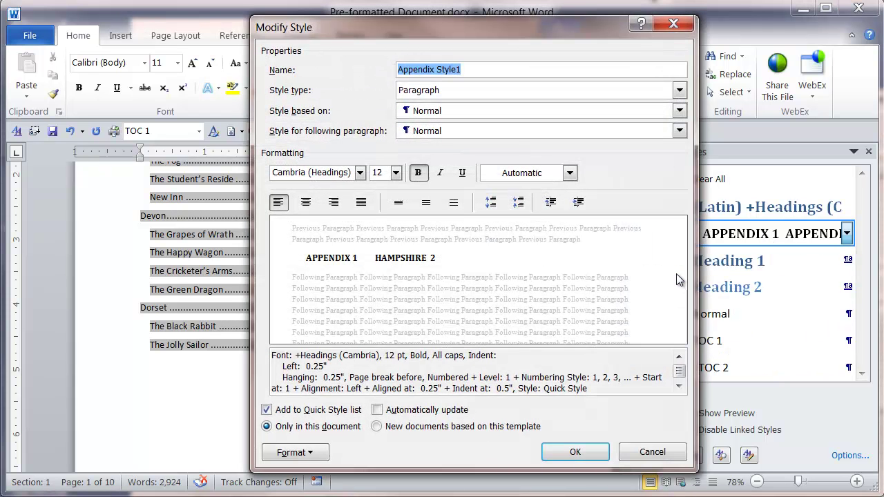
left_click(307, 450)
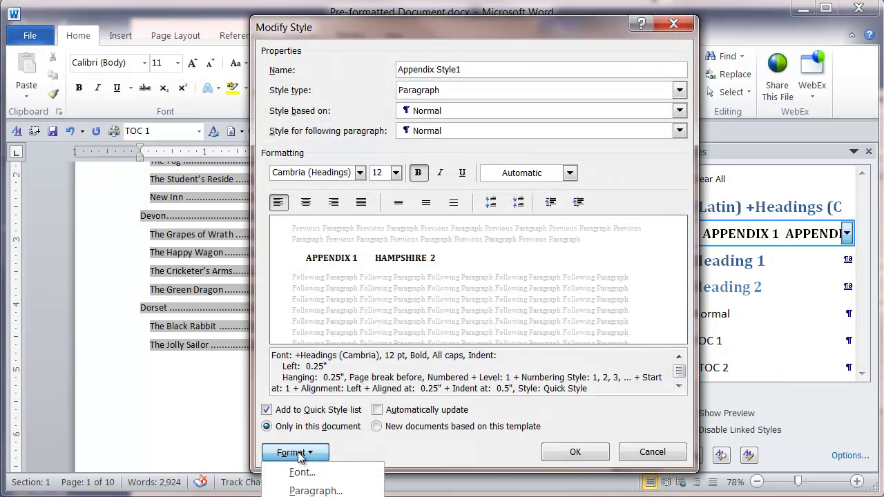
left_click(316, 490)
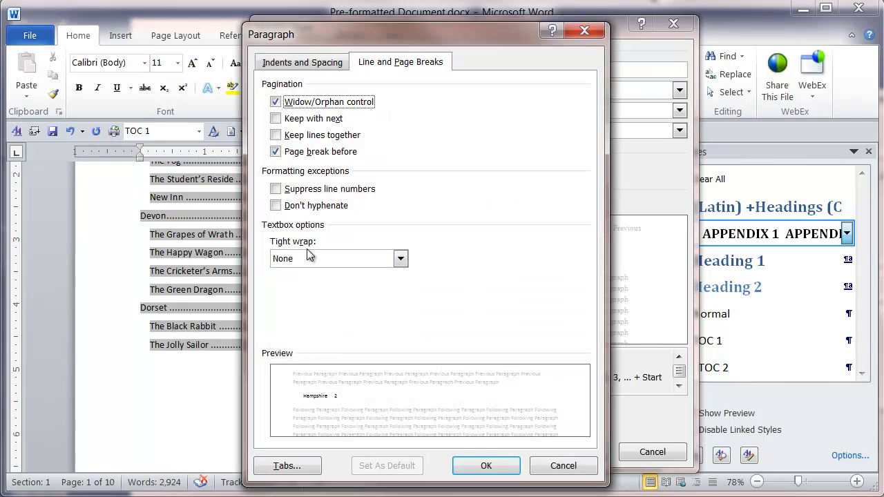
left_click(301, 64)
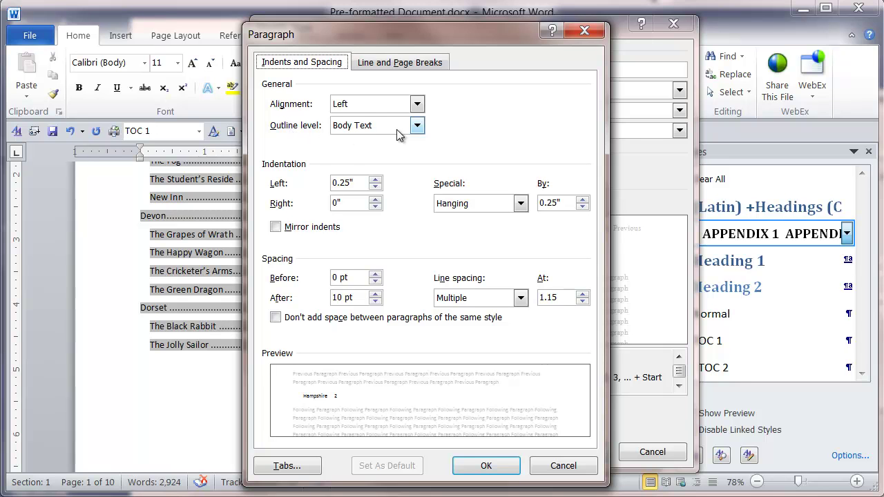
left_click(417, 125)
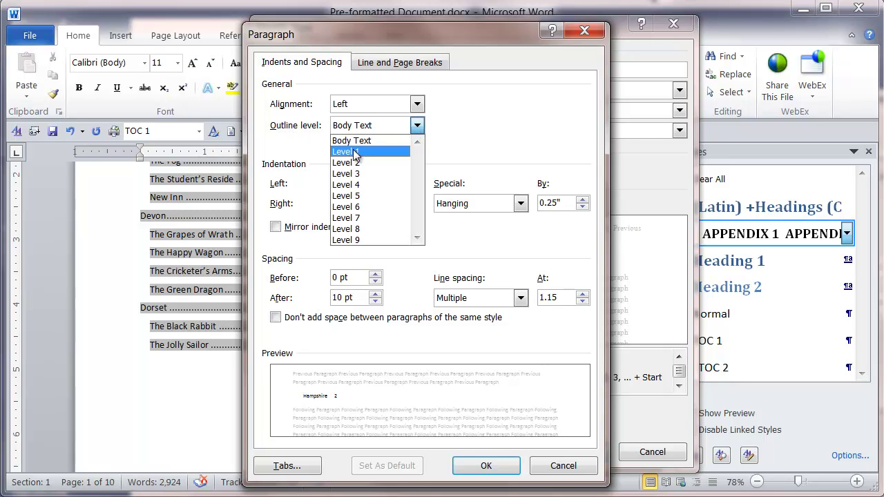
left_click(354, 151)
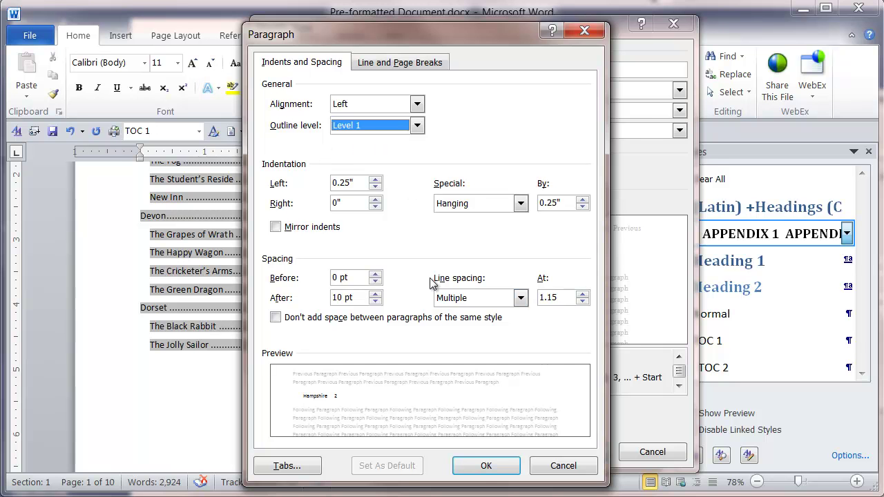
left_click(483, 469)
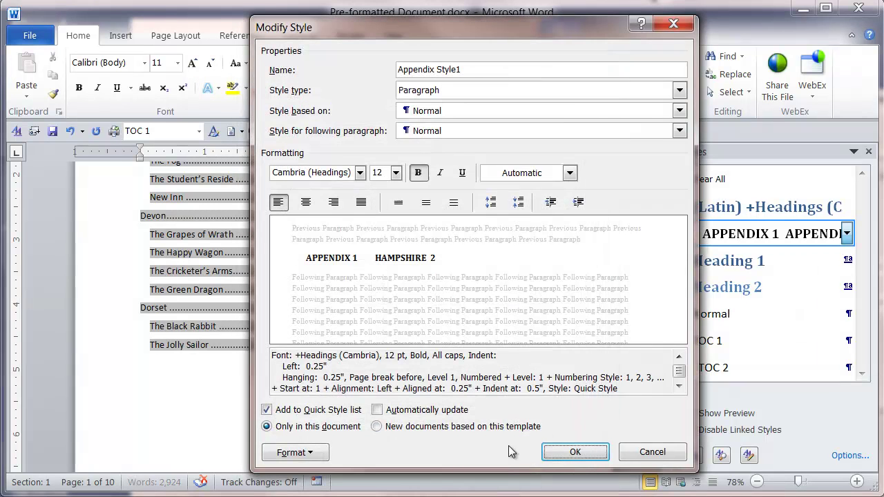
left_click(577, 453)
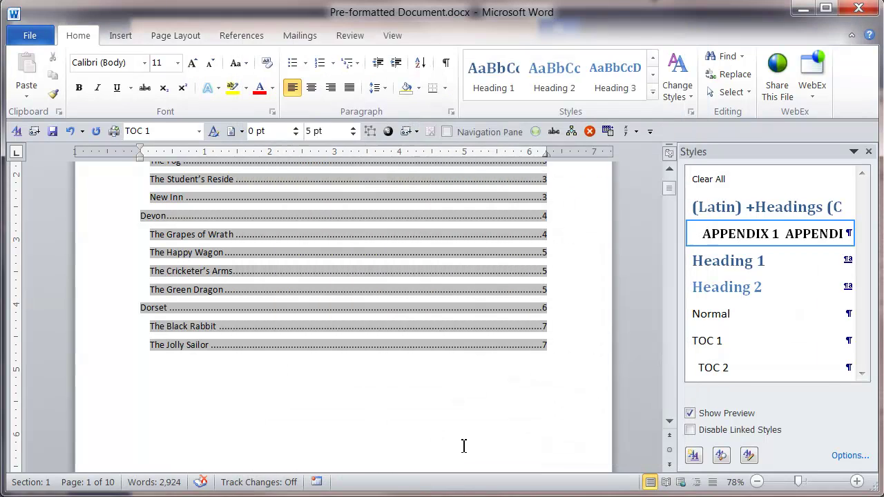
- Rebuild the entire table of contents so it lists Appendix 1 TNA and Appendix 2 Delivery
right_click(261, 242)
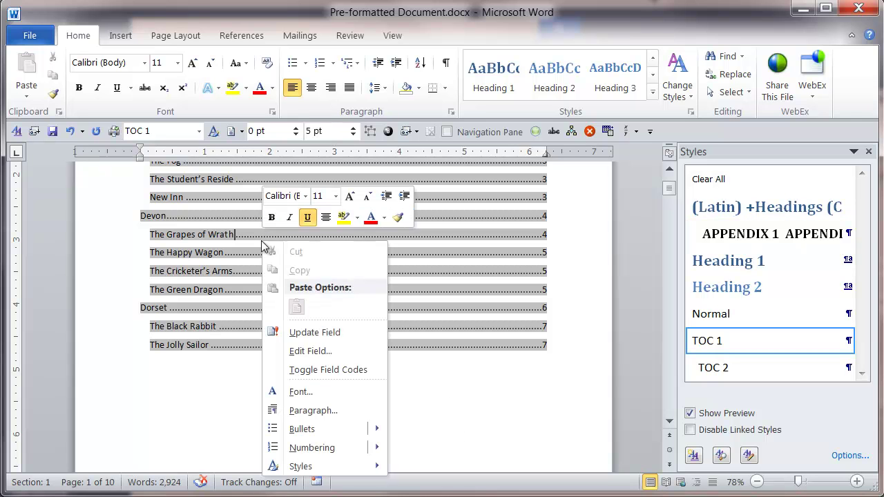
left_click(296, 333)
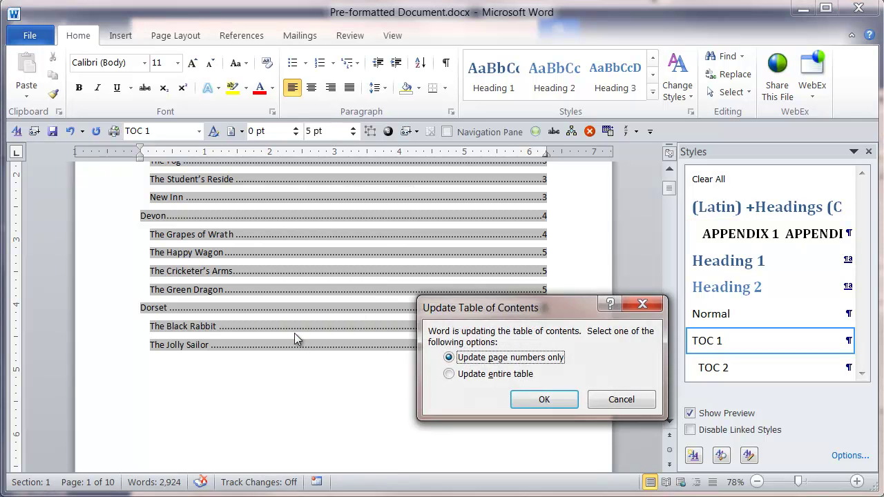
left_click(503, 377)
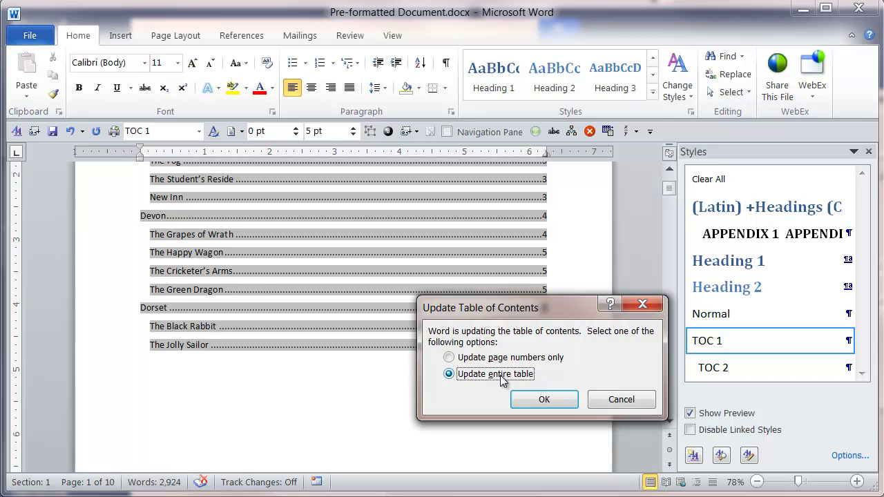
left_click(553, 401)
scroll(323, 364, "down", 3)
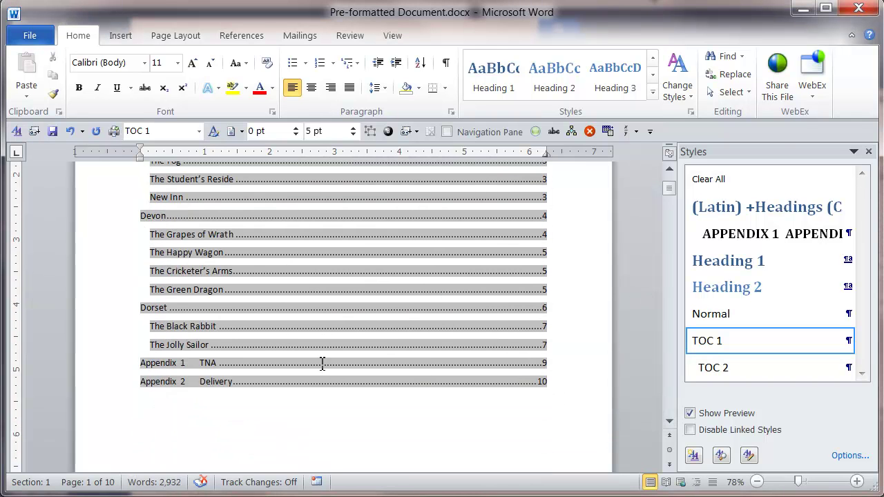